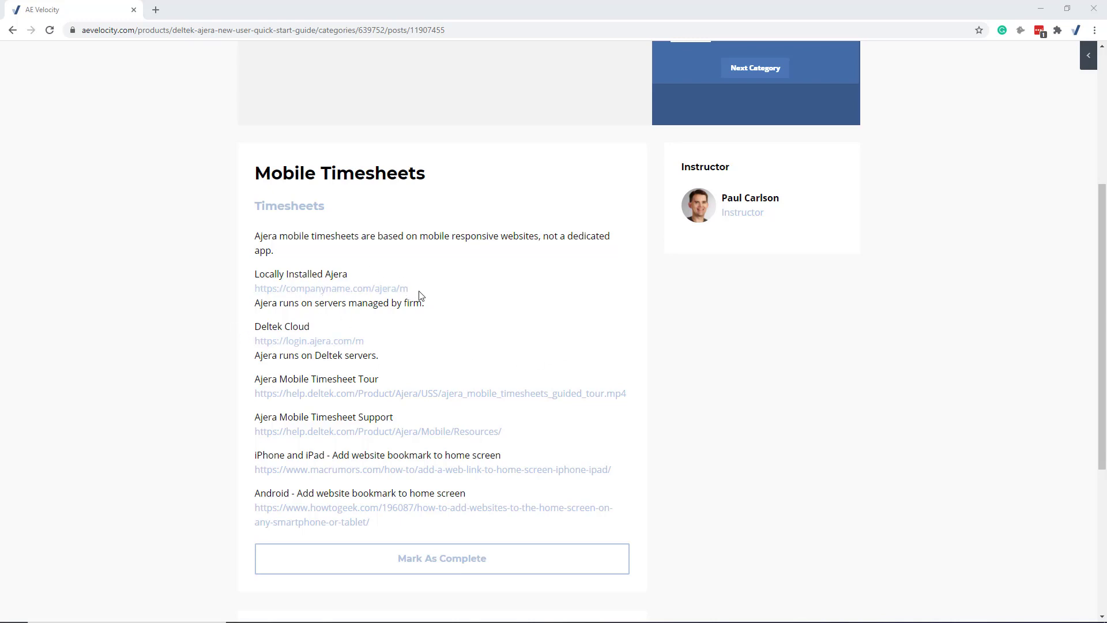
Highlight the locally installed Ajera web address and the Deltek Cloud login address.
{"action": "left_click_drag", "start_coordinate": [409, 289], "coordinate": [255, 288]}
{"action": "left_click_drag", "start_coordinate": [488, 346], "coordinate": [255, 341]}
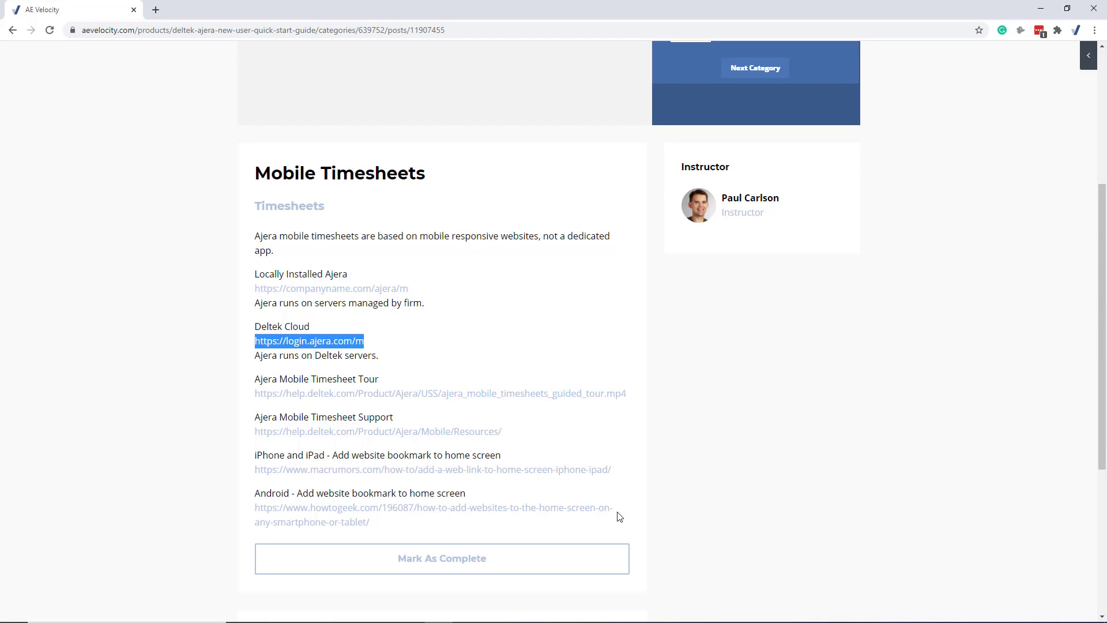
{"action": "left_click_drag", "start_coordinate": [409, 289], "coordinate": [254, 290]}
{"action": "left_click", "coordinate": [629, 474]}
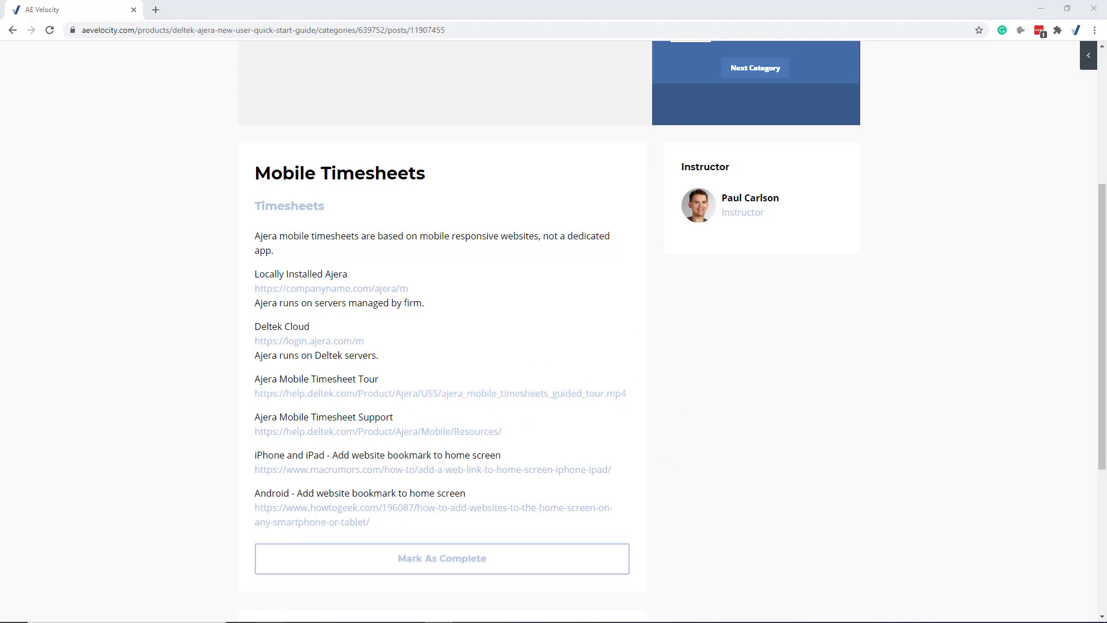
Open the Ajera mobile timesheets login page and show the sample sign-in name and password.
{"action": "left_click", "coordinate": [304, 618]}
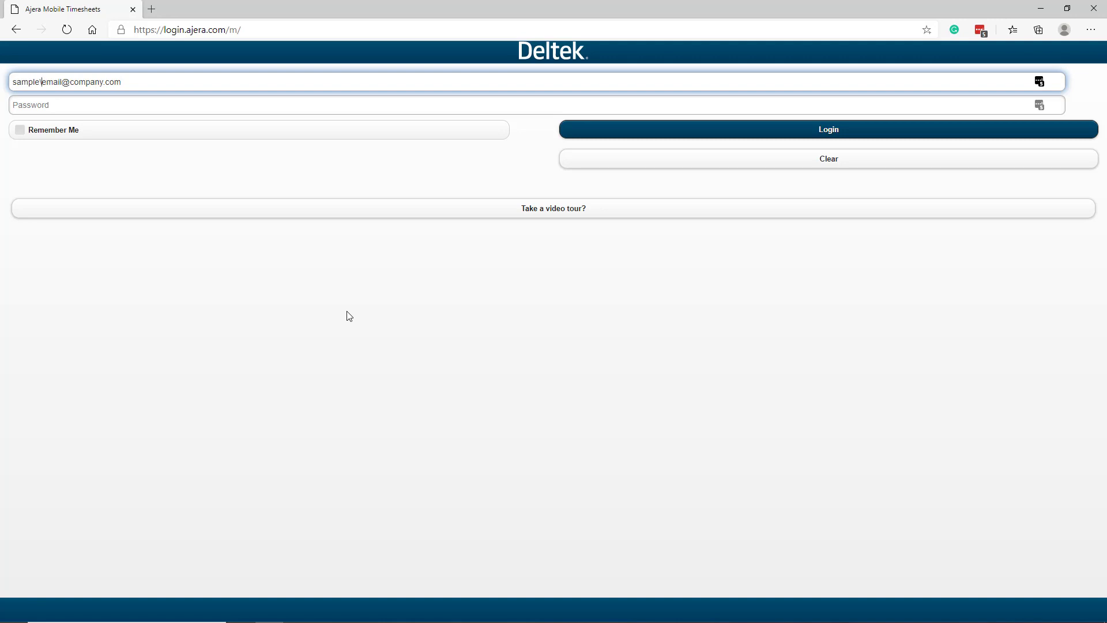
{"action": "left_click", "coordinate": [341, 209]}
{"action": "left_click_drag", "start_coordinate": [42, 82], "coordinate": [127, 81]}
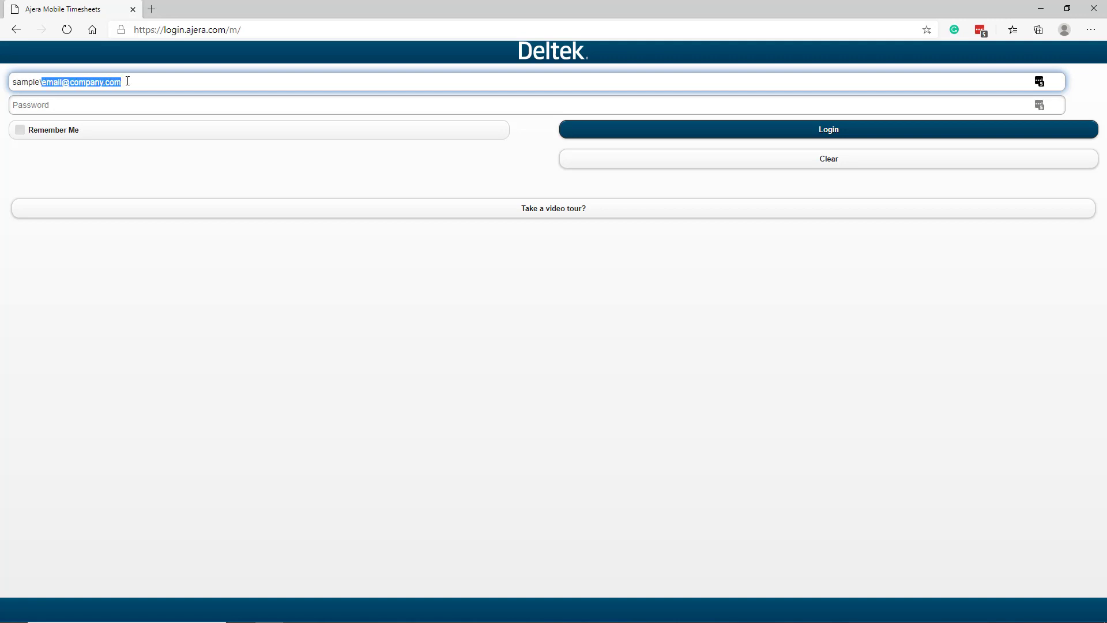
{"action": "left_click", "coordinate": [49, 105]}
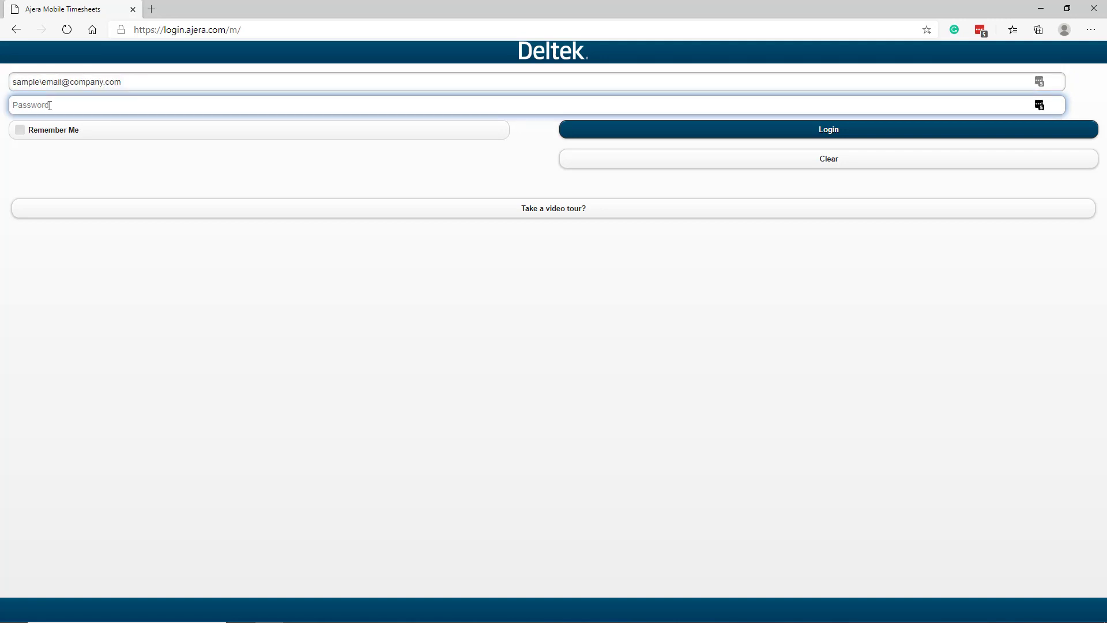
{"action": "left_click_drag", "start_coordinate": [44, 82], "coordinate": [12, 82]}
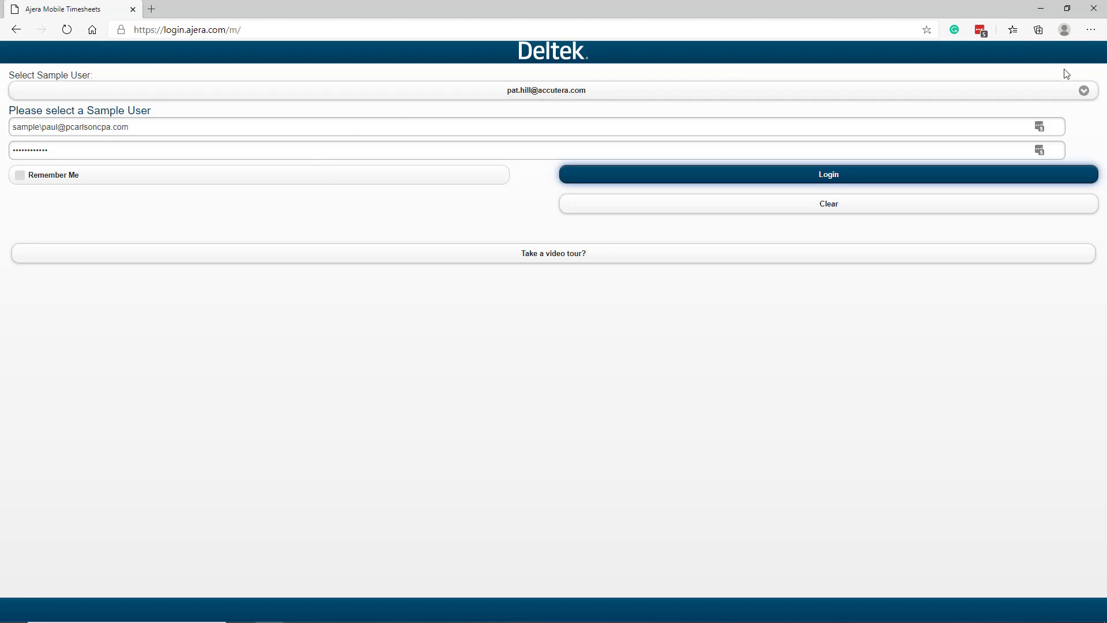
Log in as the first sample user and view the 9/13/20 week totaling 7.25 hours.
{"action": "left_click", "coordinate": [1083, 91]}
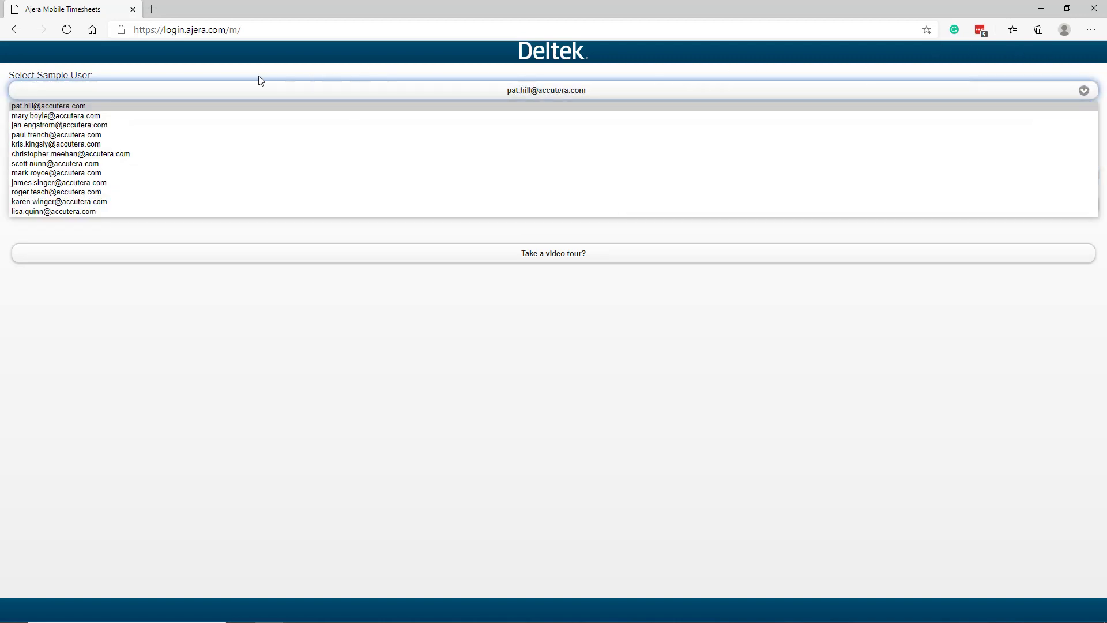
{"action": "left_click", "coordinate": [68, 108]}
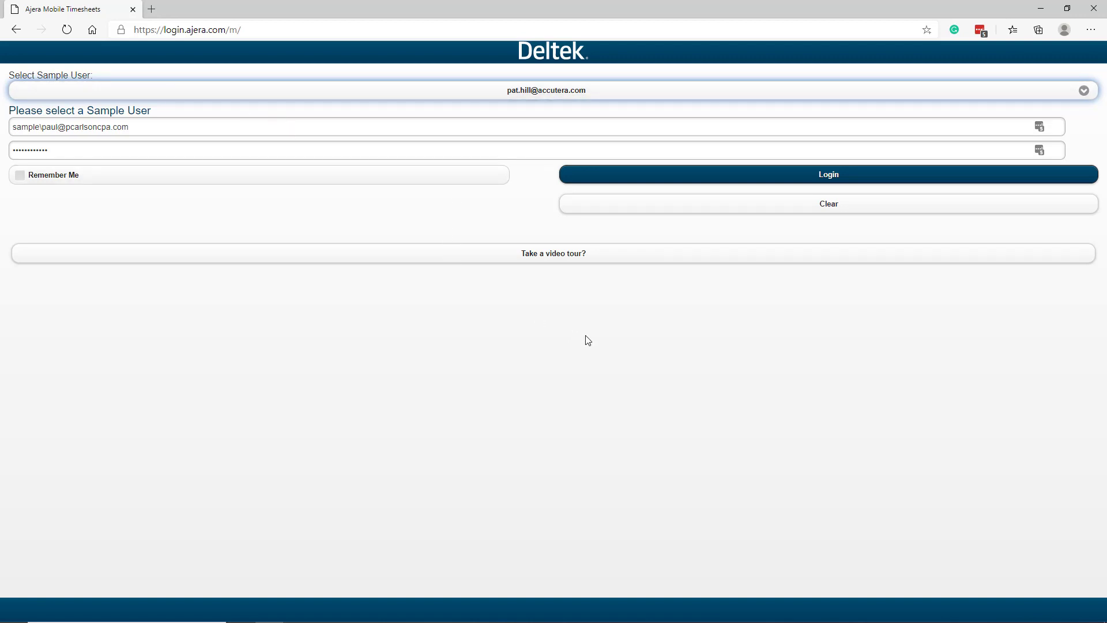
{"action": "left_click", "coordinate": [841, 178]}
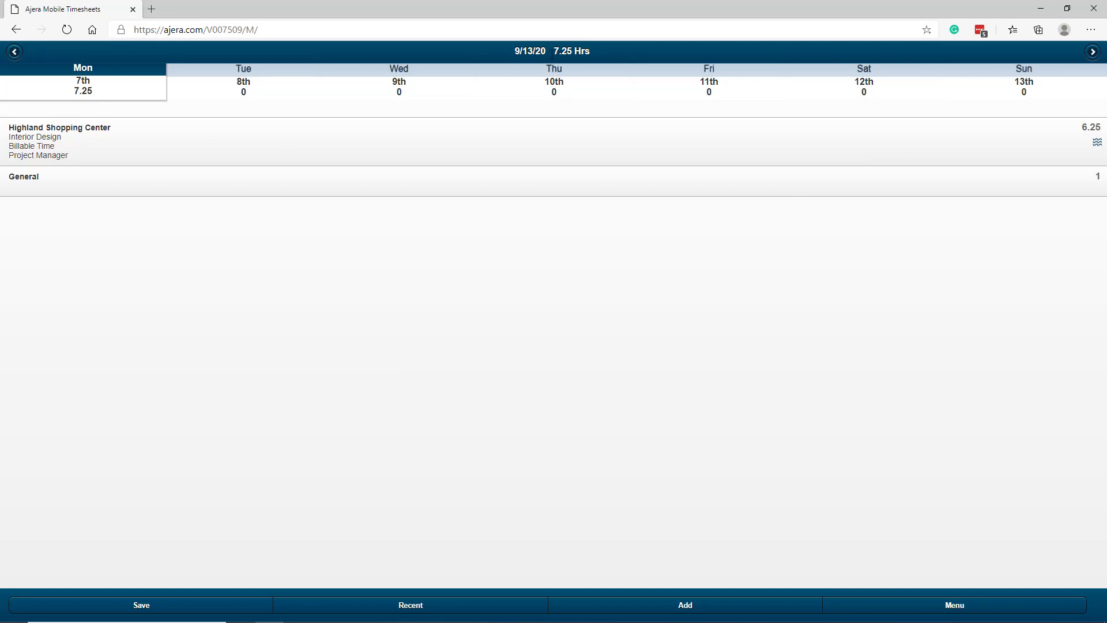
{"action": "left_click", "coordinate": [12, 56]}
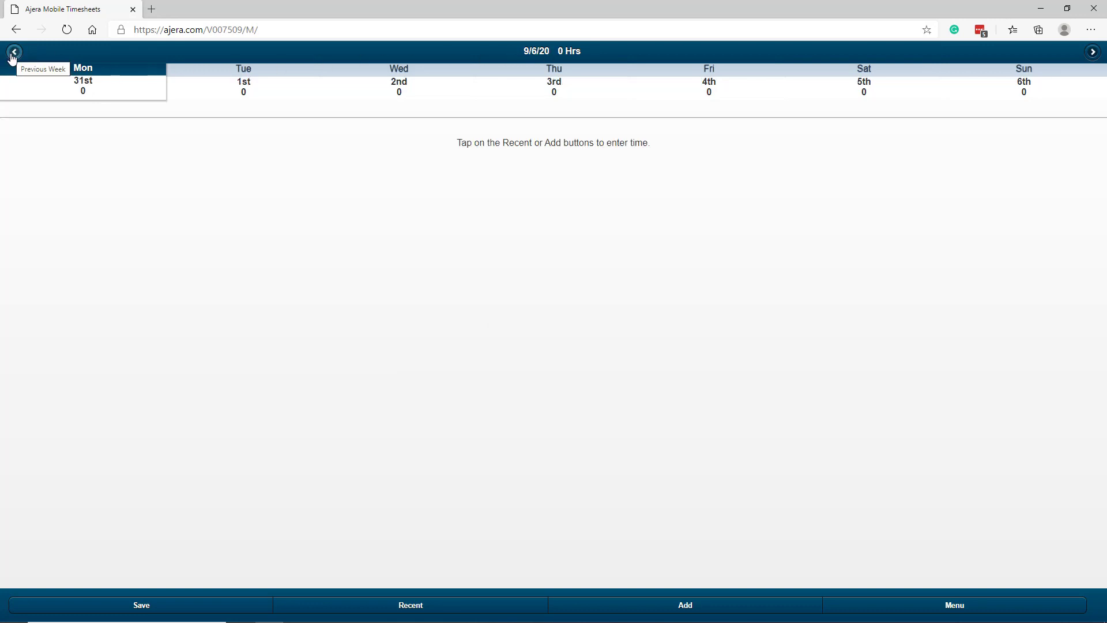
{"action": "left_click", "coordinate": [1090, 54]}
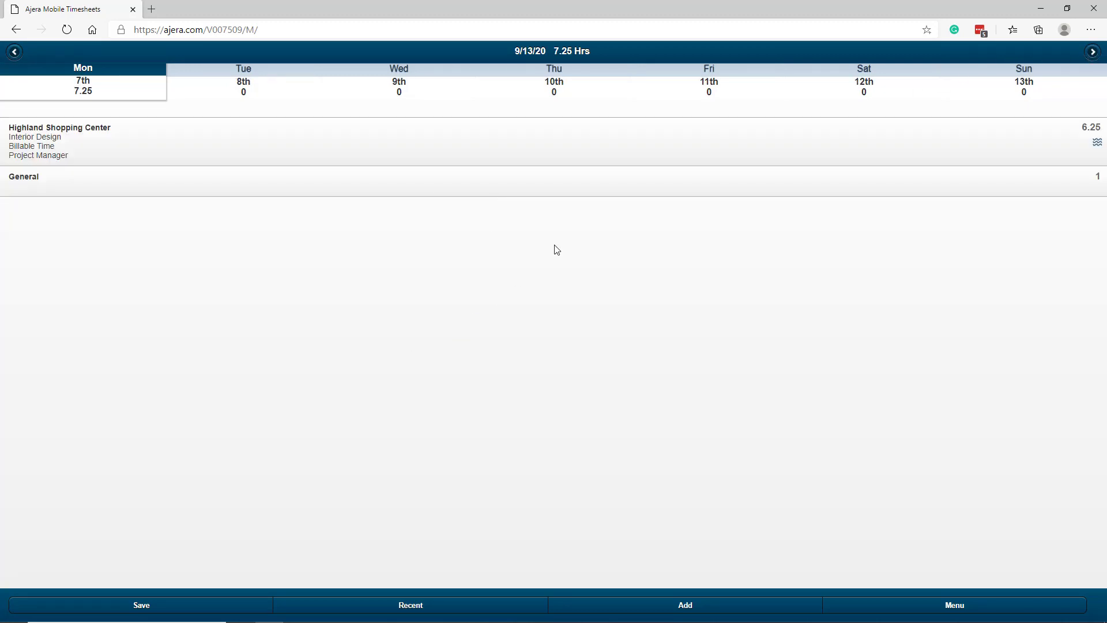
Add a 'shopping' search entry: Highland Shopping Center, Schematic Design Architectural, Project Management, Senior Architect.
{"action": "left_click", "coordinate": [688, 607]}
{"action": "left_click", "coordinate": [148, 106]}
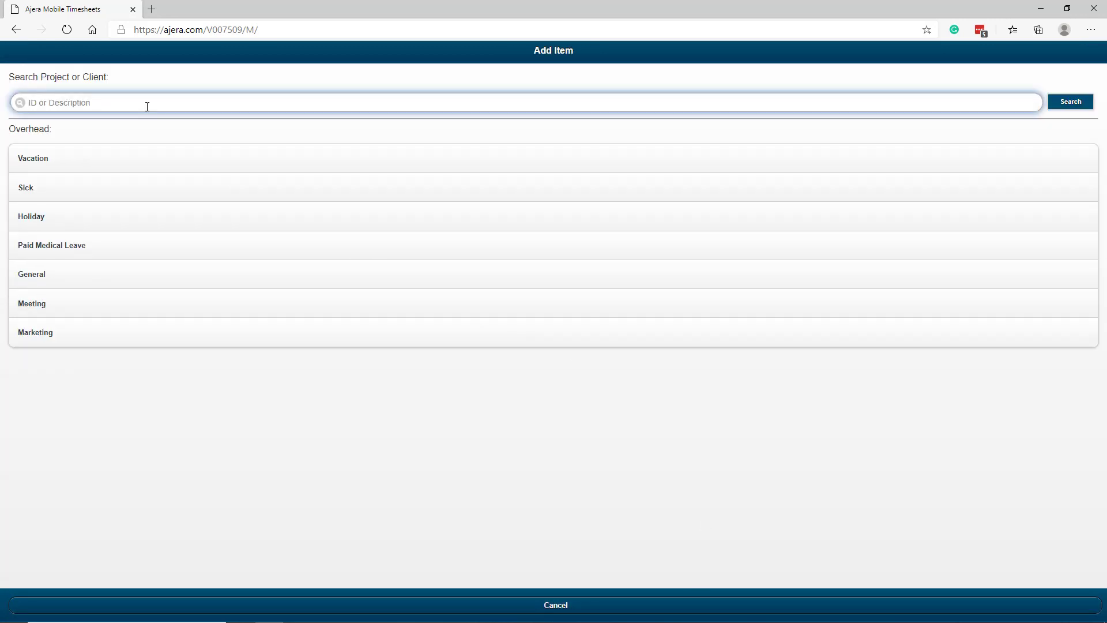
{"action": "type", "text": "shopping"}
{"action": "key", "text": "Return"}
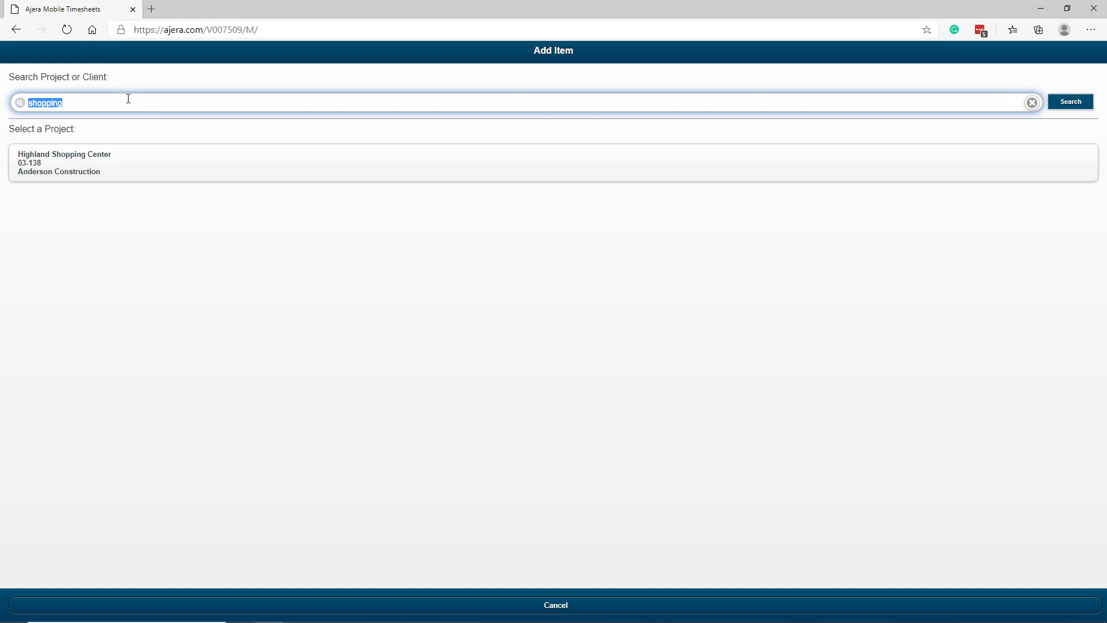
{"action": "left_click", "coordinate": [84, 167]}
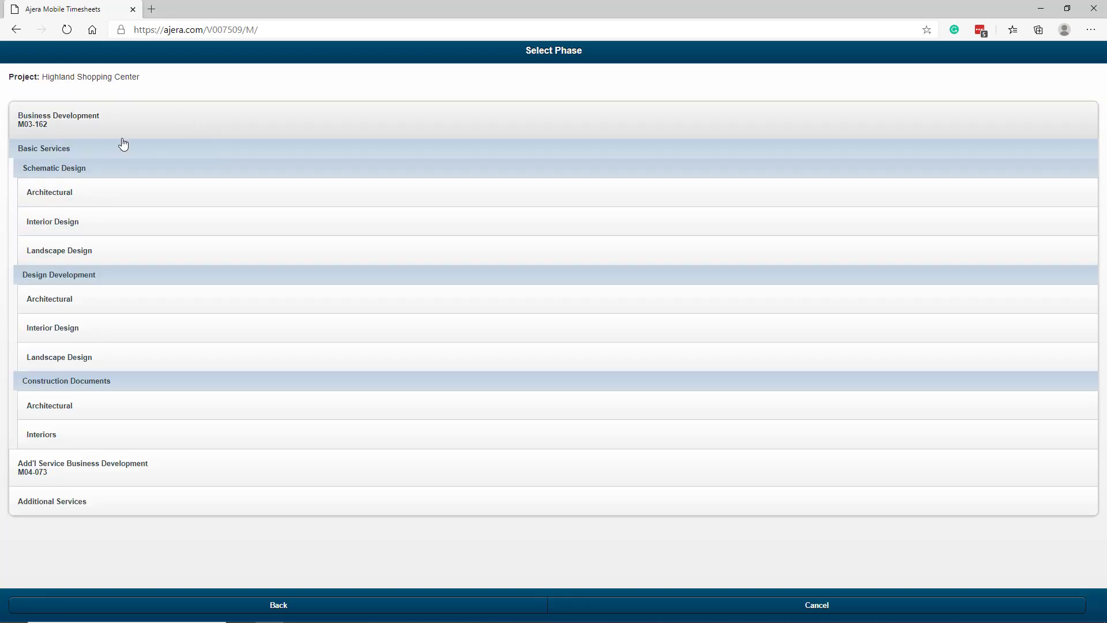
{"action": "left_click", "coordinate": [102, 196]}
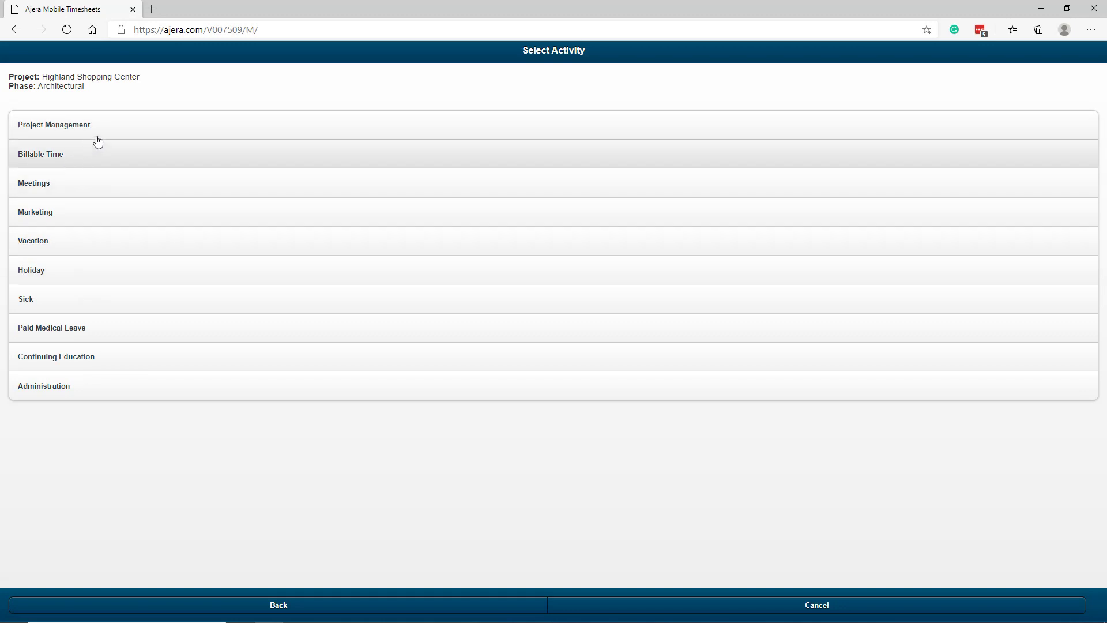
{"action": "left_click", "coordinate": [98, 137]}
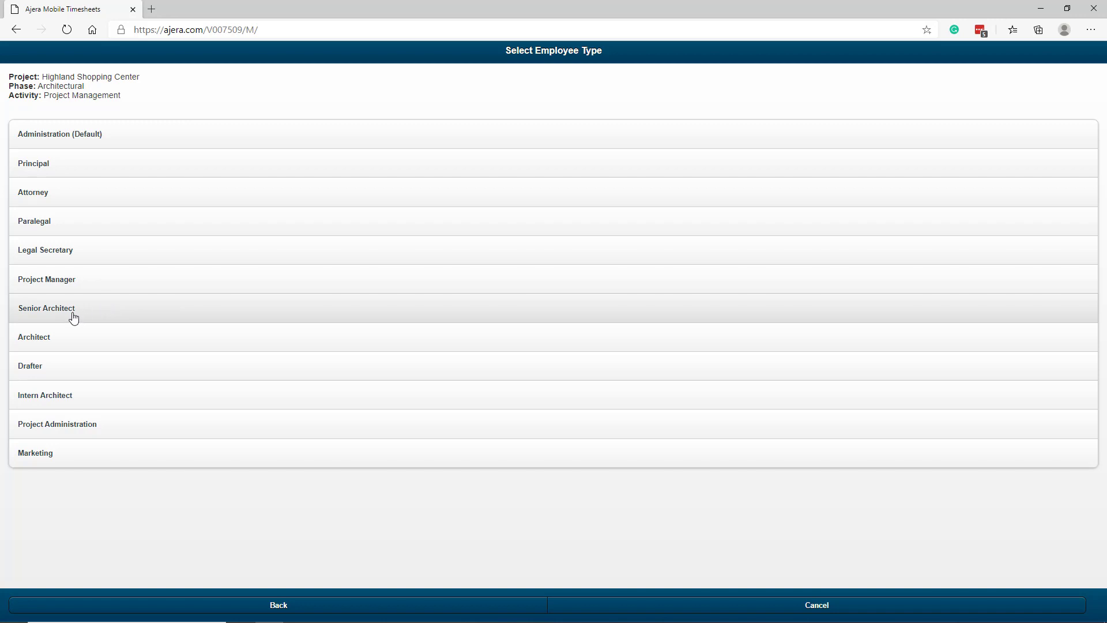
{"action": "left_click", "coordinate": [91, 312]}
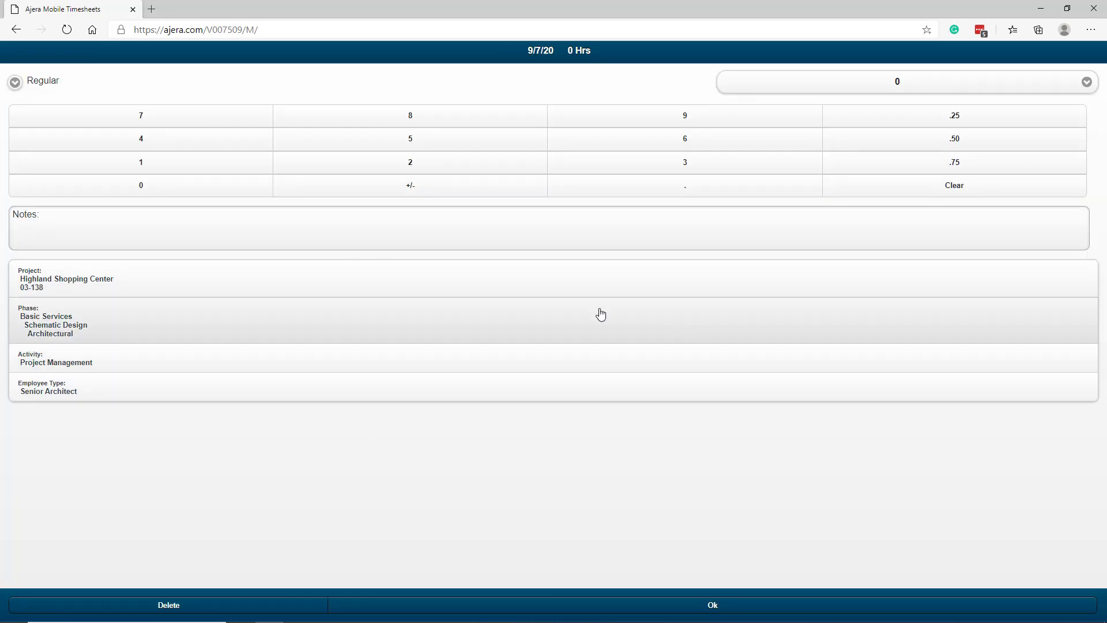
Enter 2.50 regular hours on the 9/7/20 entry and add the note 'notes'.
{"action": "left_click", "coordinate": [412, 164]}
{"action": "left_click", "coordinate": [952, 139]}
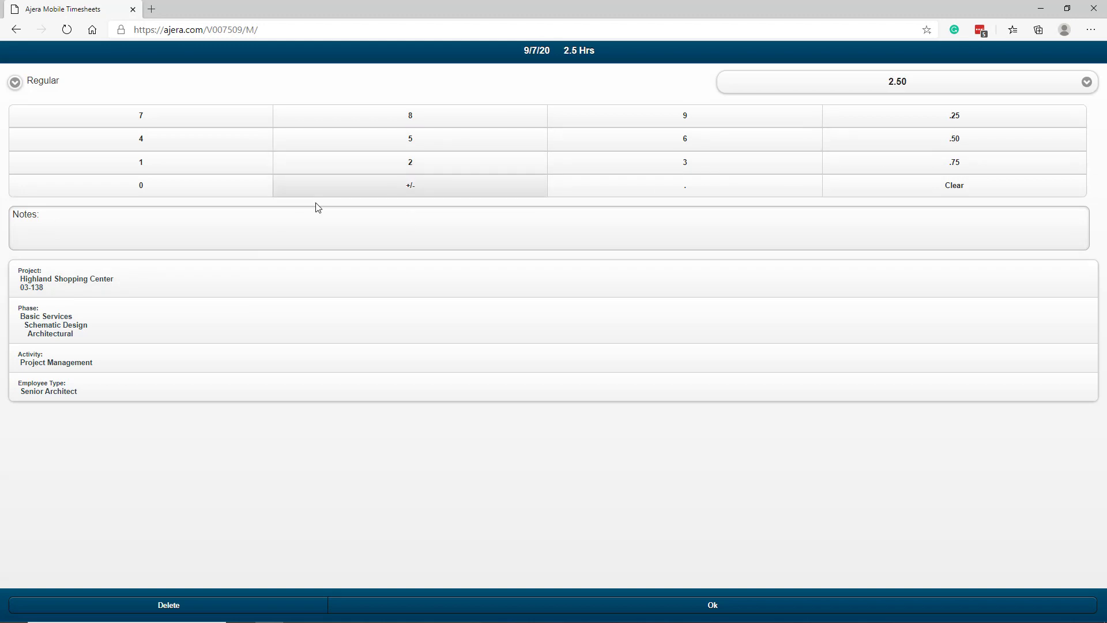
{"action": "left_click", "coordinate": [102, 229]}
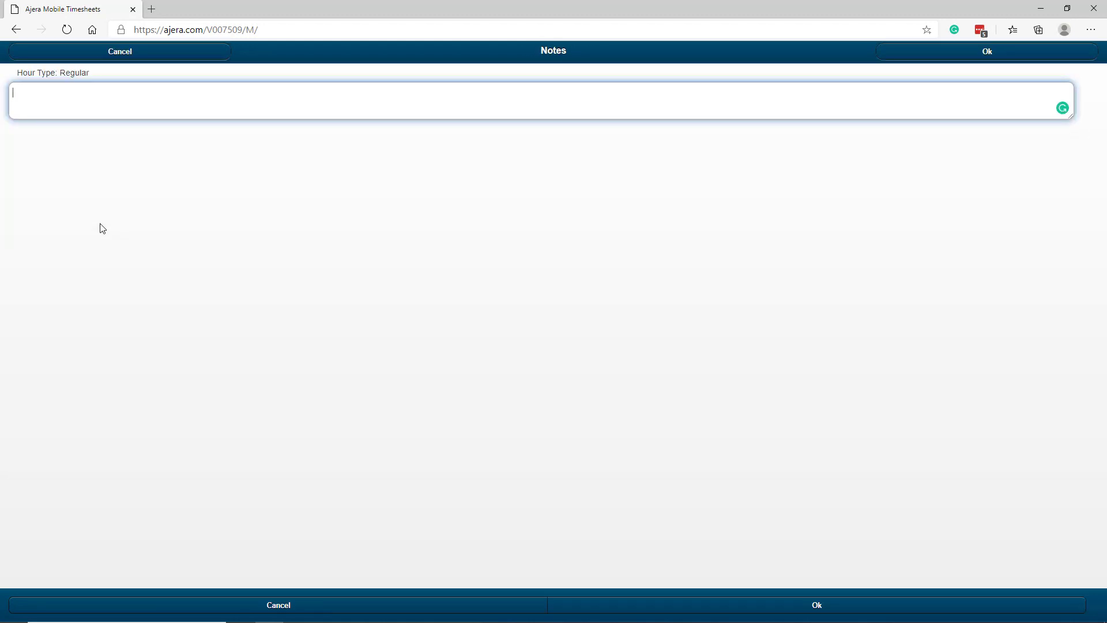
{"action": "type", "text": "notes"}
{"action": "left_click", "coordinate": [815, 603]}
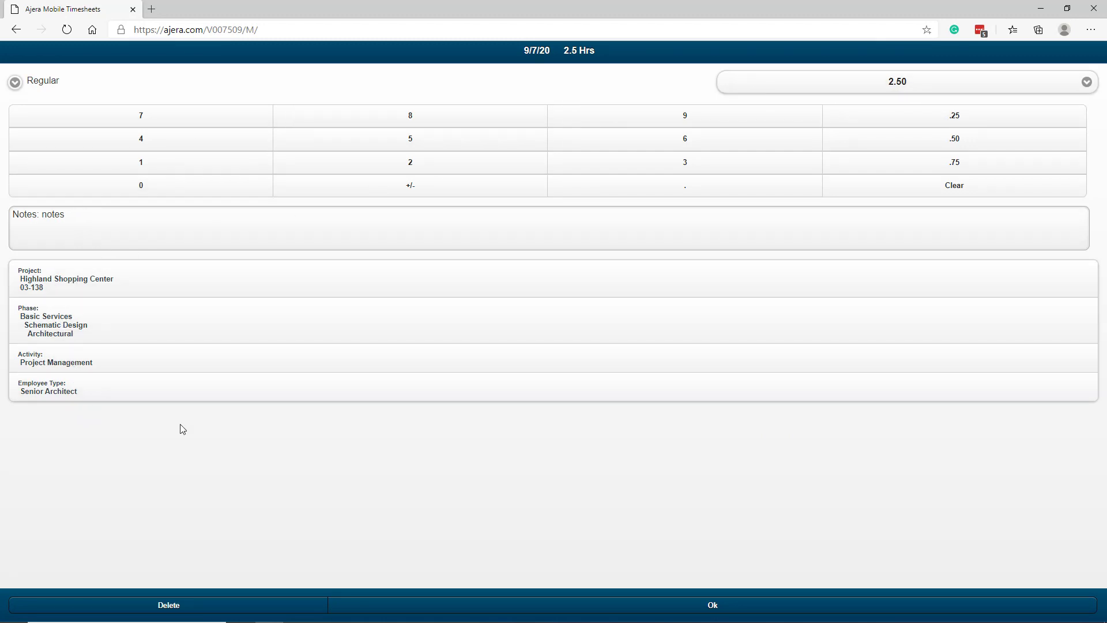
Save the 2.5-hour entry, review Tuesday through Thursday, return to Monday, and open the Main Menu.
{"action": "left_click", "coordinate": [713, 605]}
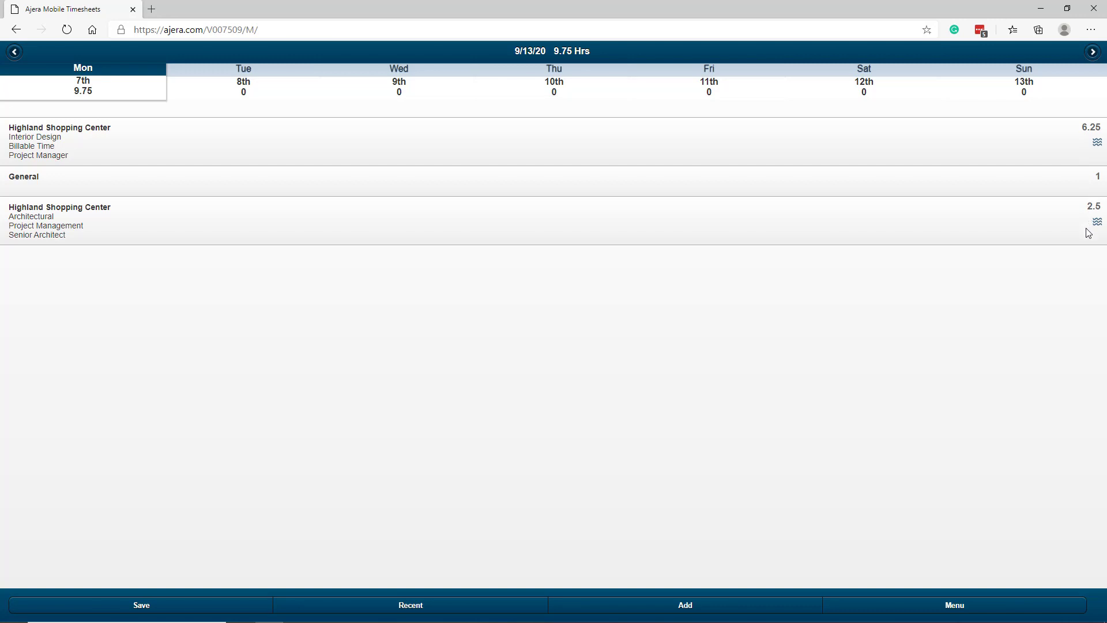
{"action": "left_click", "coordinate": [243, 83]}
{"action": "left_click", "coordinate": [394, 82]}
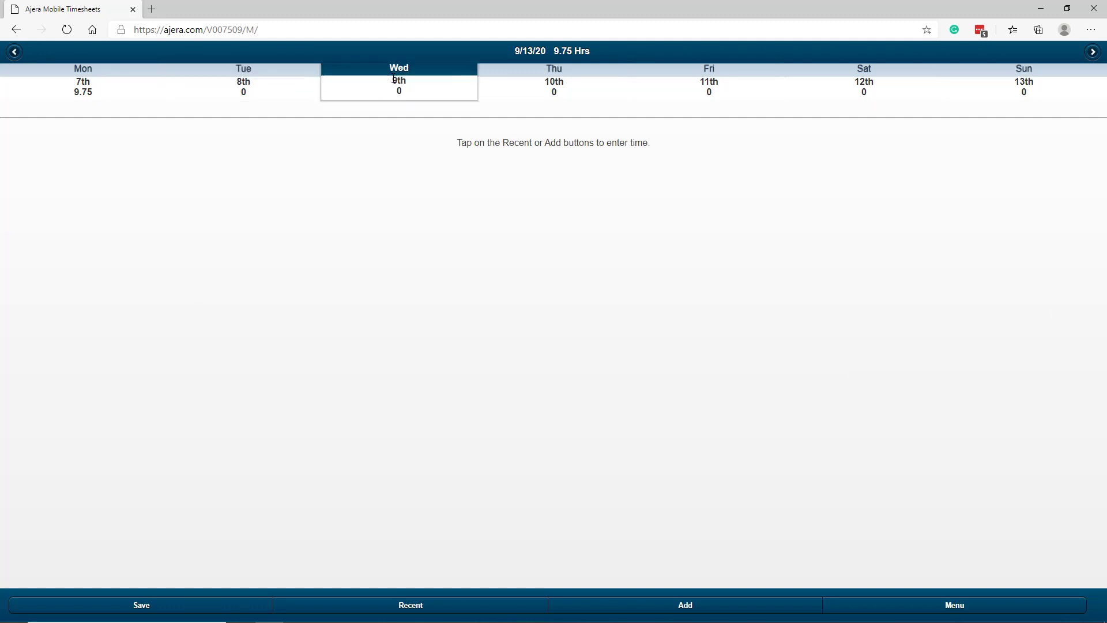
{"action": "left_click", "coordinate": [563, 86]}
{"action": "left_click", "coordinate": [80, 85]}
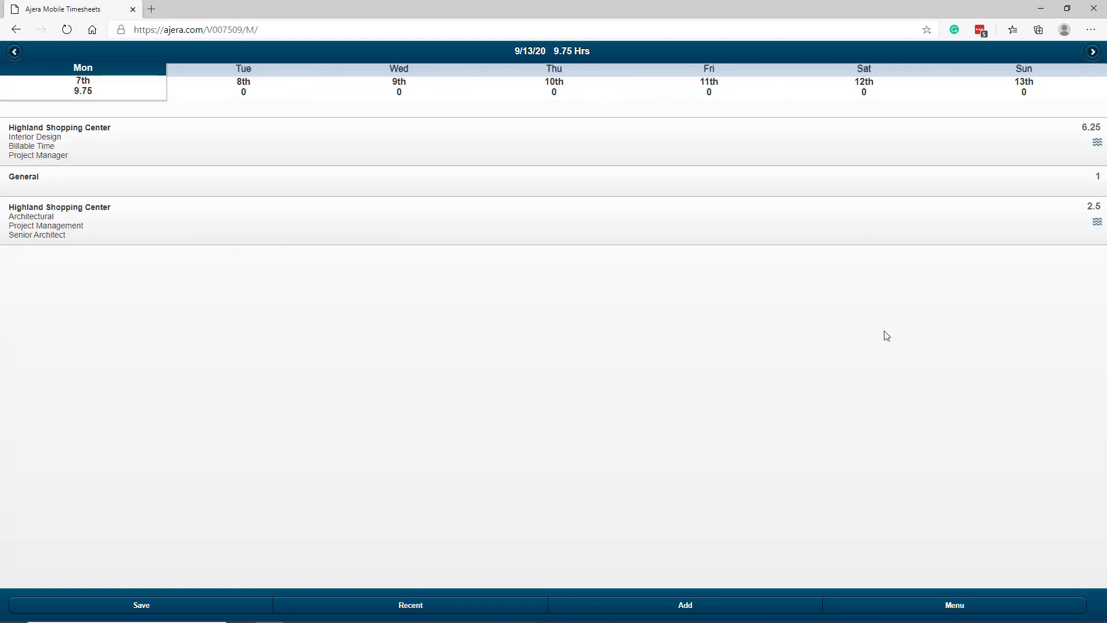
{"action": "left_click", "coordinate": [947, 609]}
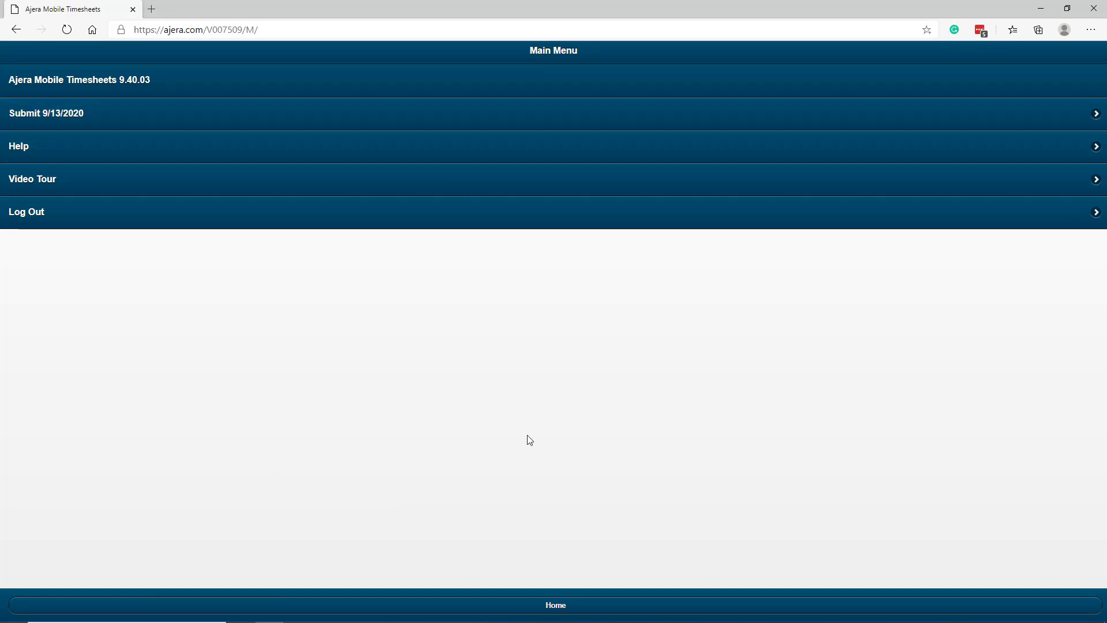
Return to the 9/13/20 week view, view recent entries, and cancel without choosing one.
{"action": "left_click", "coordinate": [556, 604]}
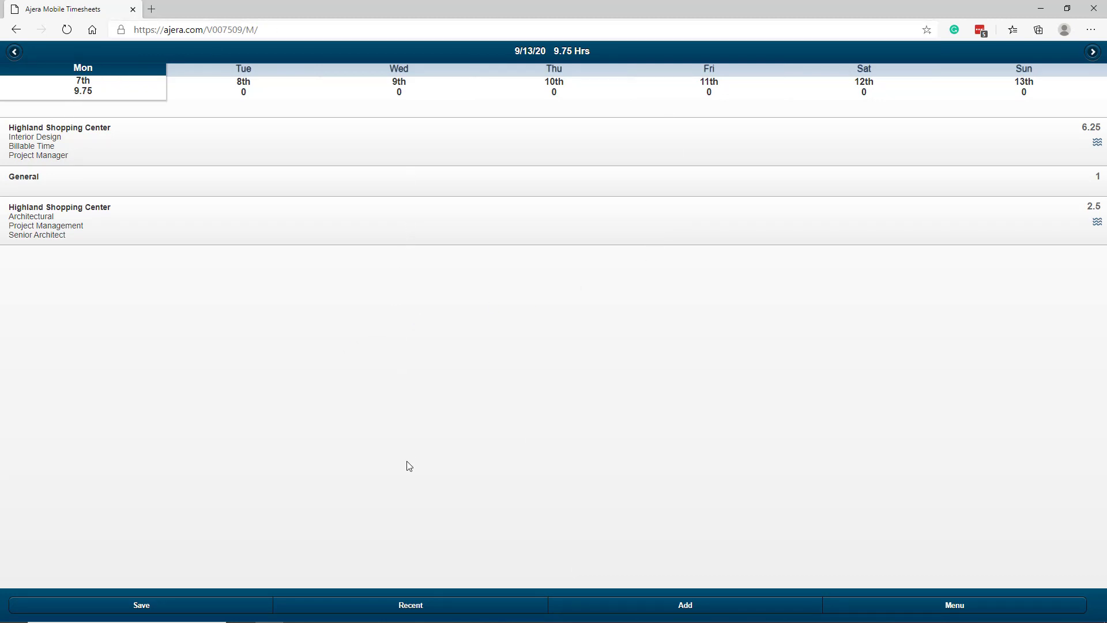
{"action": "left_click", "coordinate": [419, 611]}
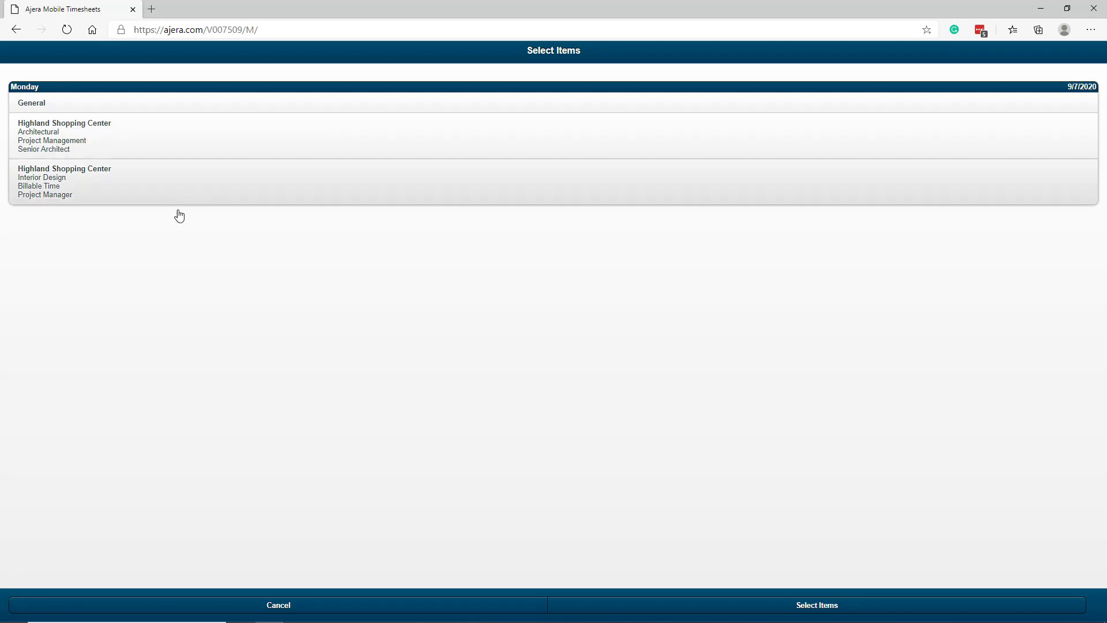
{"action": "left_click", "coordinate": [280, 606]}
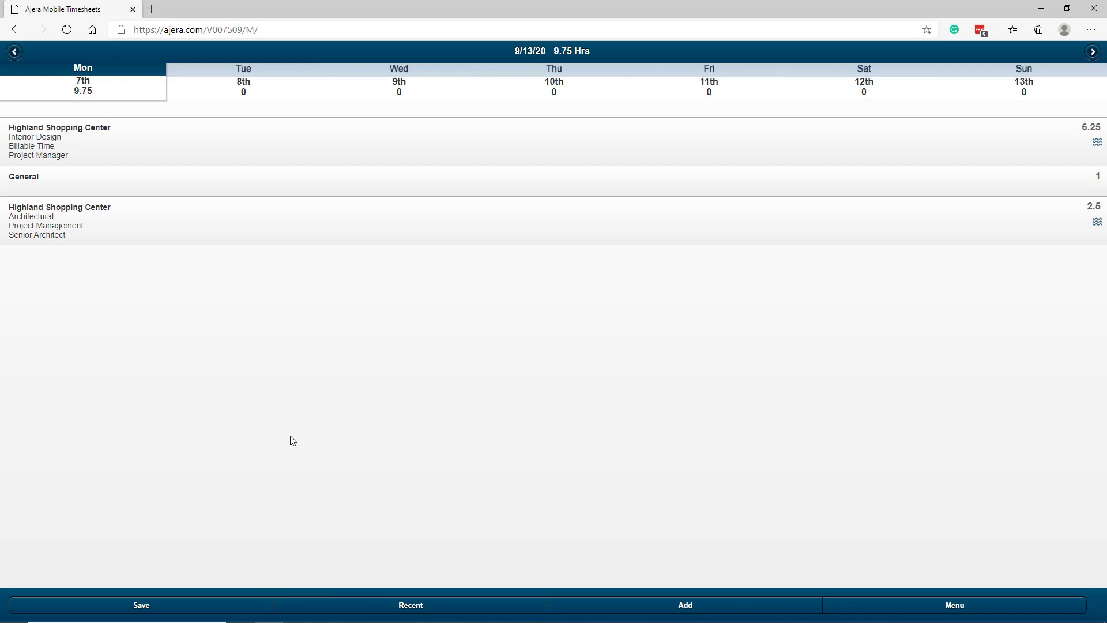